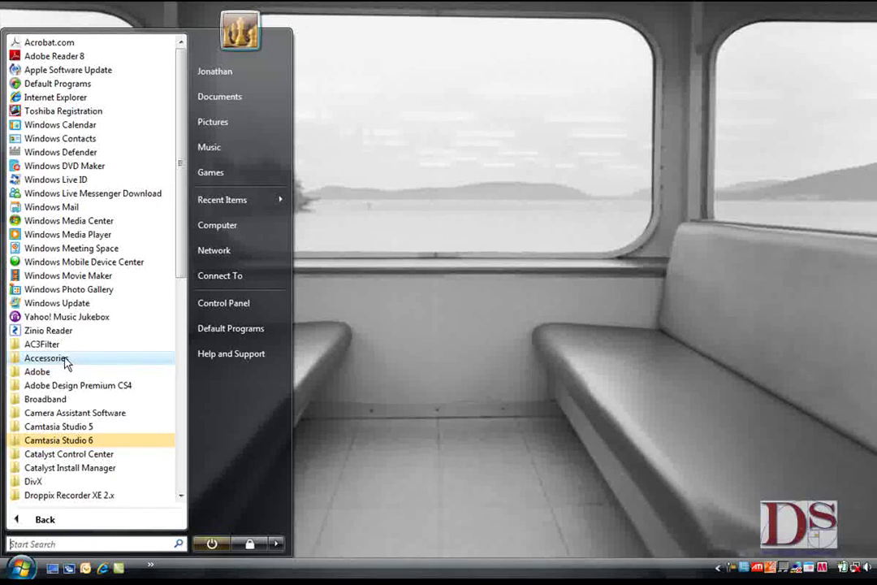
Open Paint from the Windows accessories, enlarge its window and maximize it
click(65, 363)
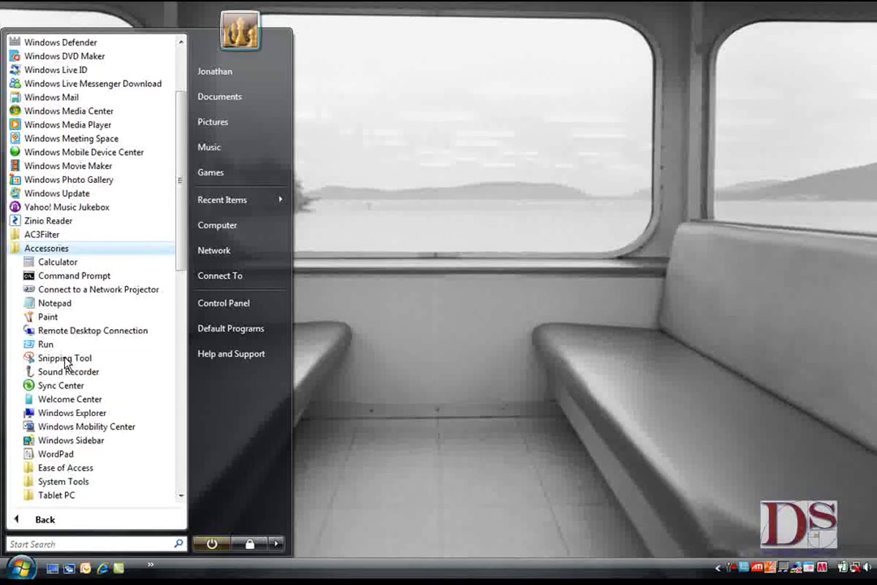
click(49, 317)
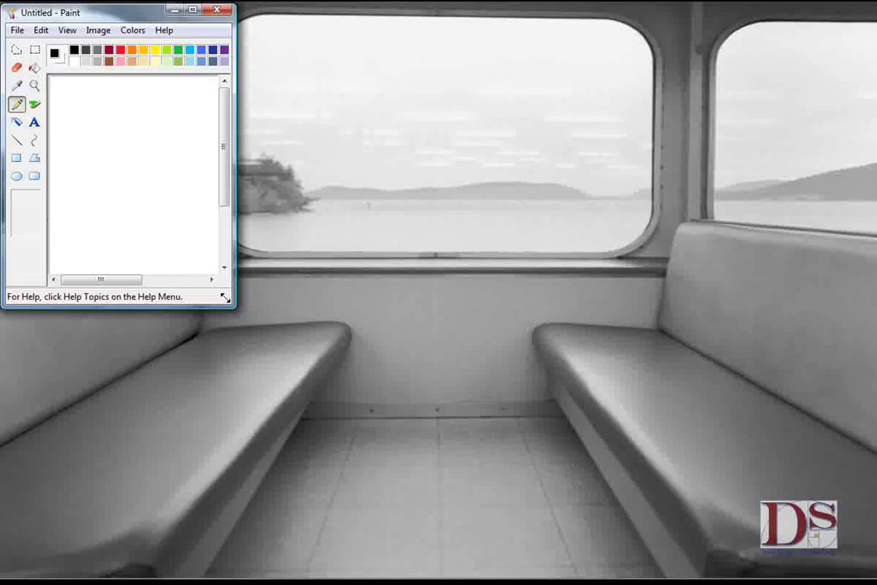
mouse_move(228, 299)
mouse_down()
mouse_move(373, 326)
mouse_move(394, 382)
mouse_move(637, 466)
mouse_move(709, 528)
mouse_move(735, 534)
mouse_move(726, 550)
mouse_move(702, 544)
mouse_up()
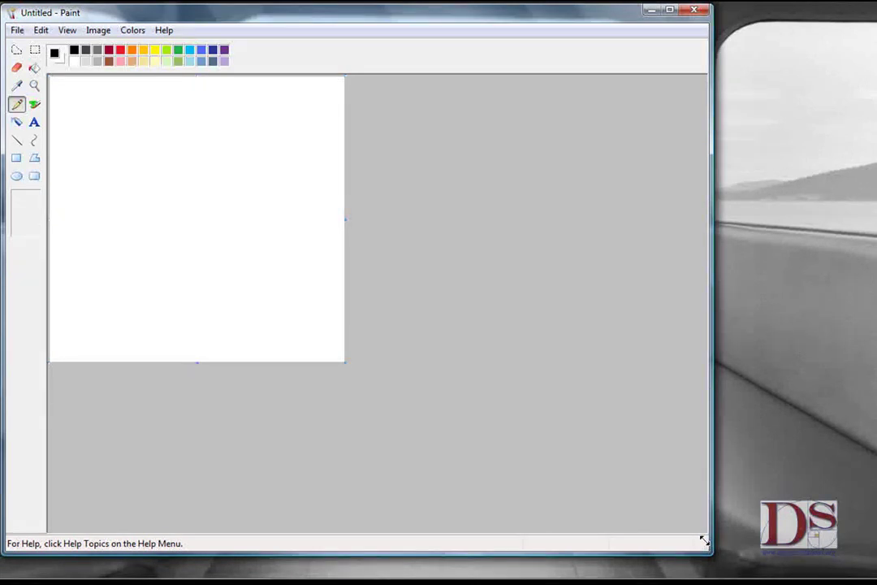
click(670, 9)
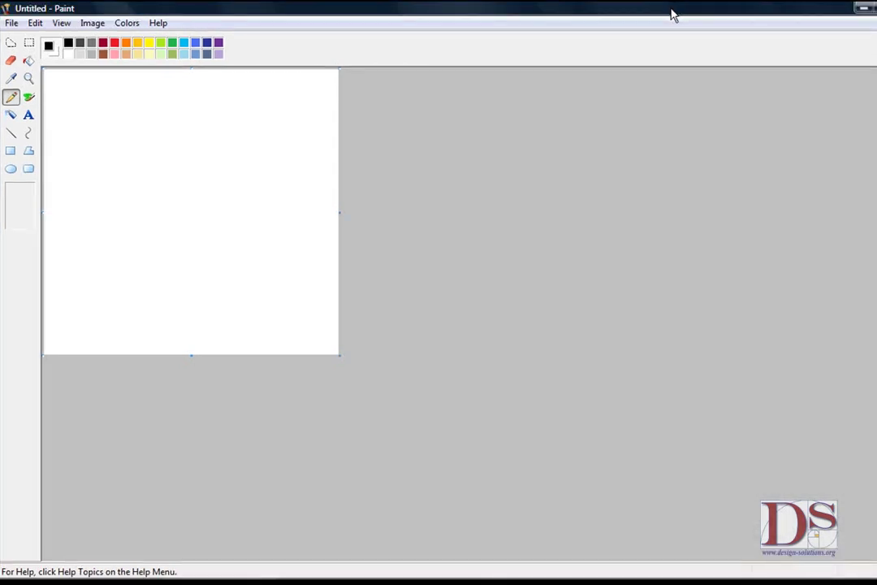
Enlarge the blank canvas to about 849 by 672 pixels and accept its image attributes
mouse_move(515, 579)
drag(340, 355, 657, 556)
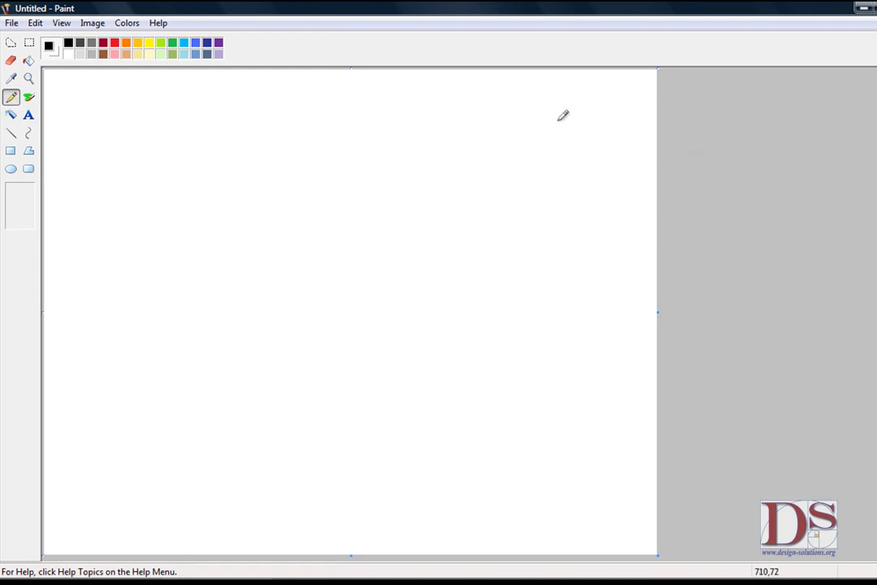
click(93, 24)
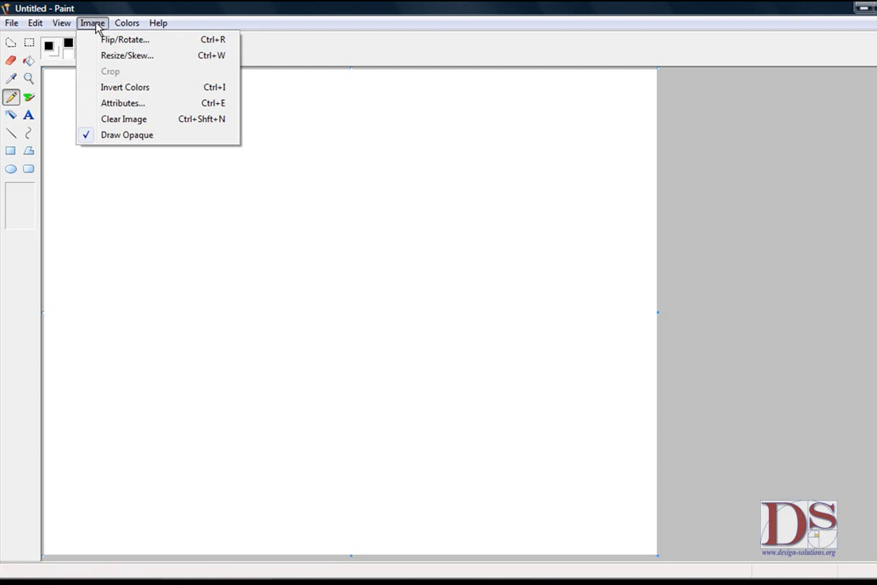
click(128, 105)
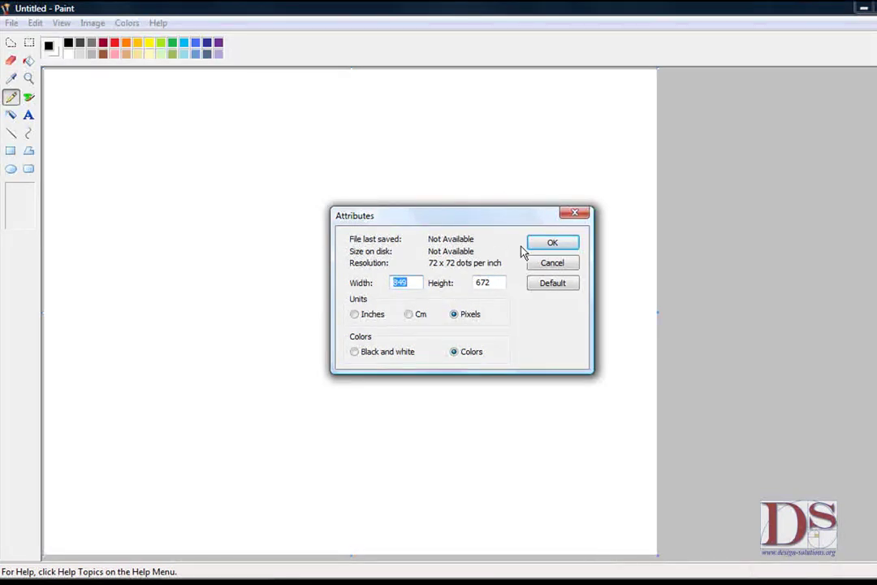
click(550, 244)
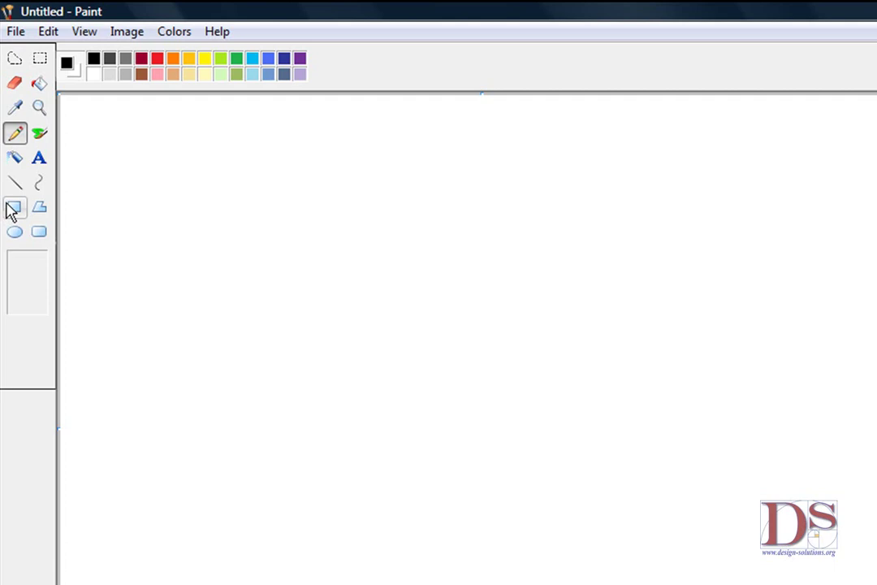
Draw thin unfilled horizontal and vertical bars crossing at the canvas centre, and airbrush a black dot where they cross
click(13, 209)
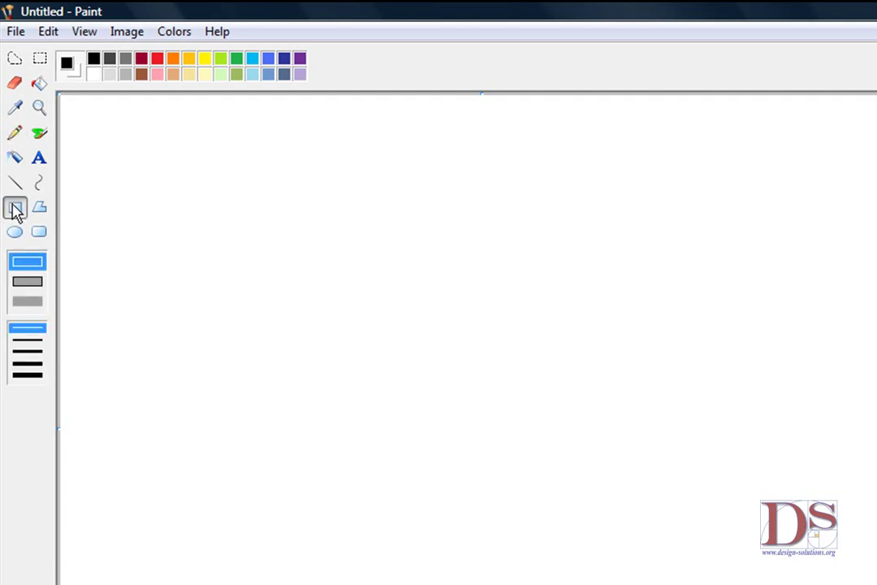
click(31, 282)
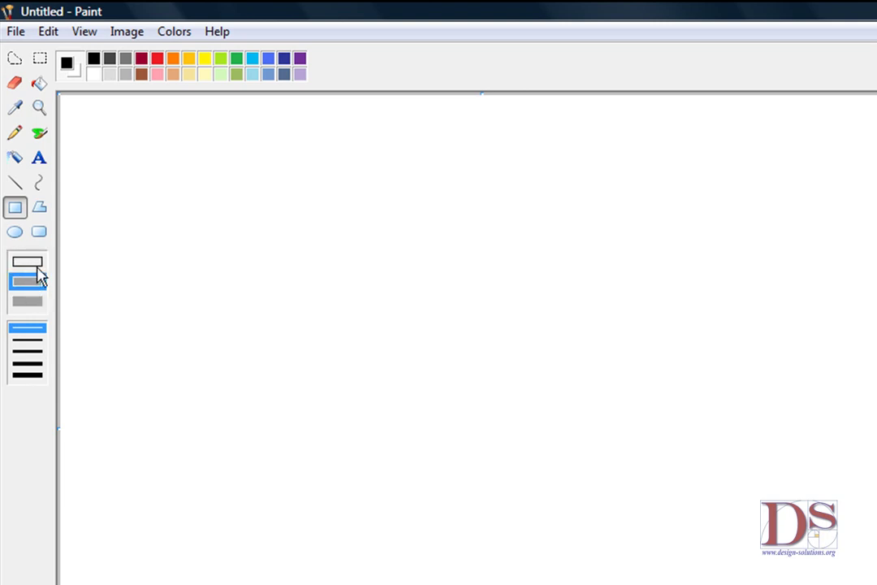
click(30, 265)
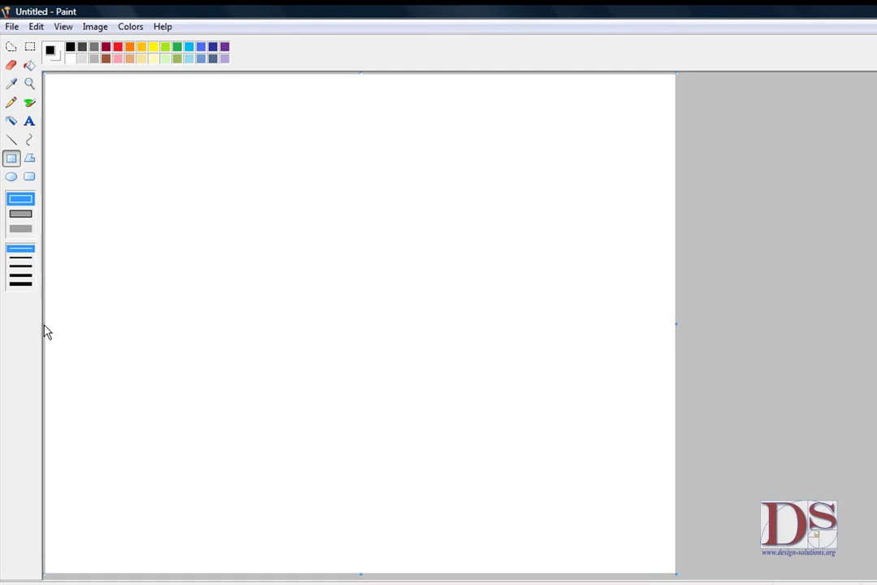
drag(49, 319, 679, 332)
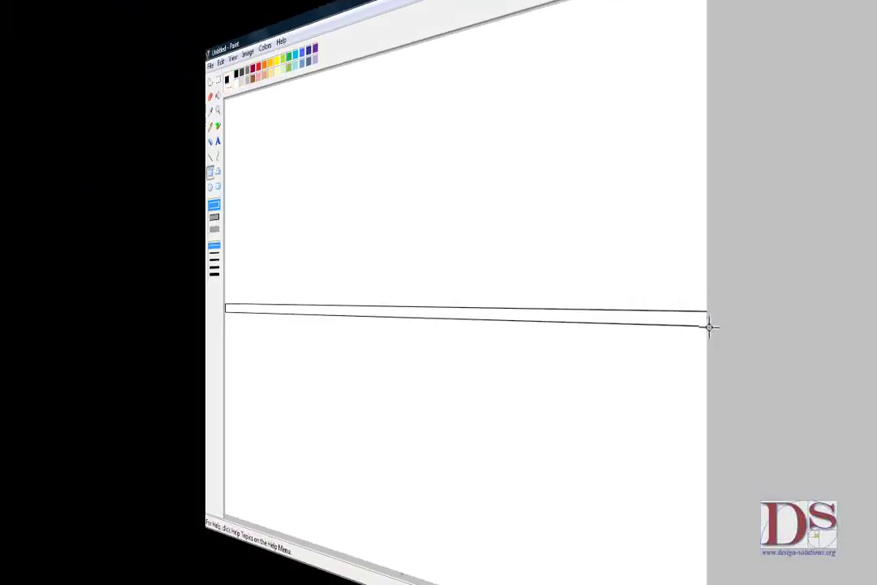
drag(712, 327, 711, 326)
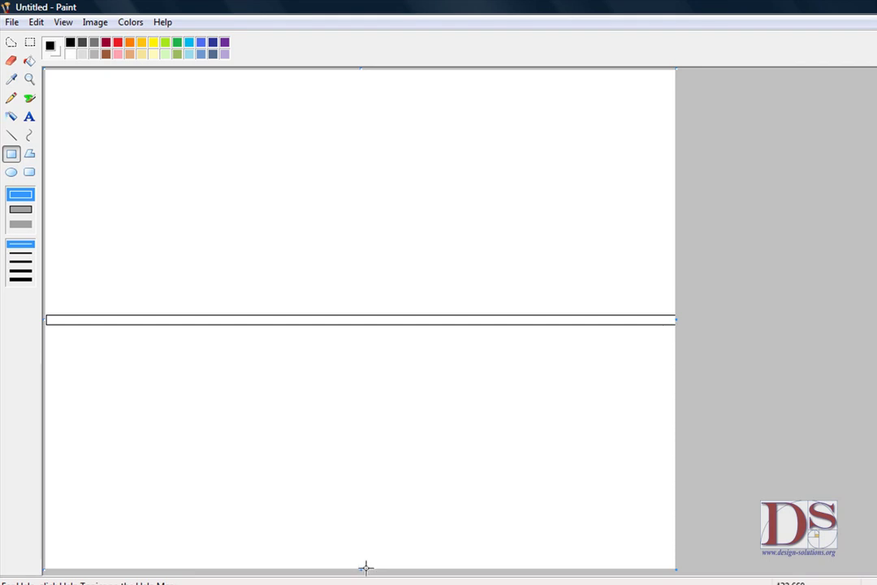
drag(358, 559, 366, 71)
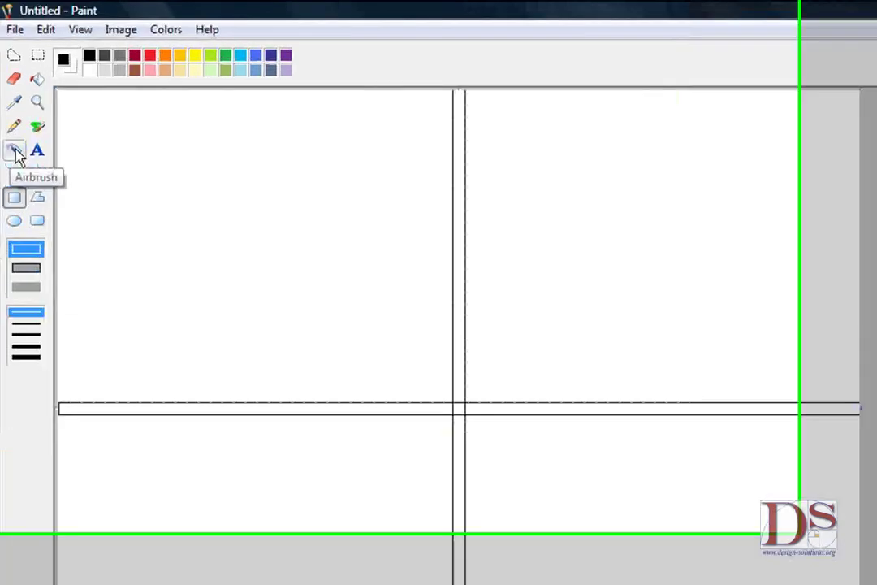
click(11, 120)
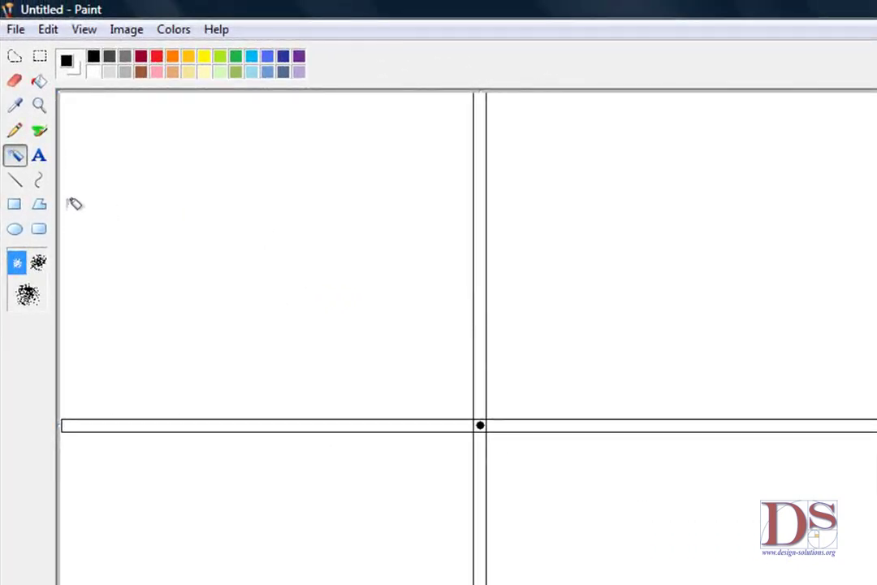
Draw four separate unfilled rectangles of different sizes in the canvas's upper-left quadrant, using the third line thickness
click(18, 210)
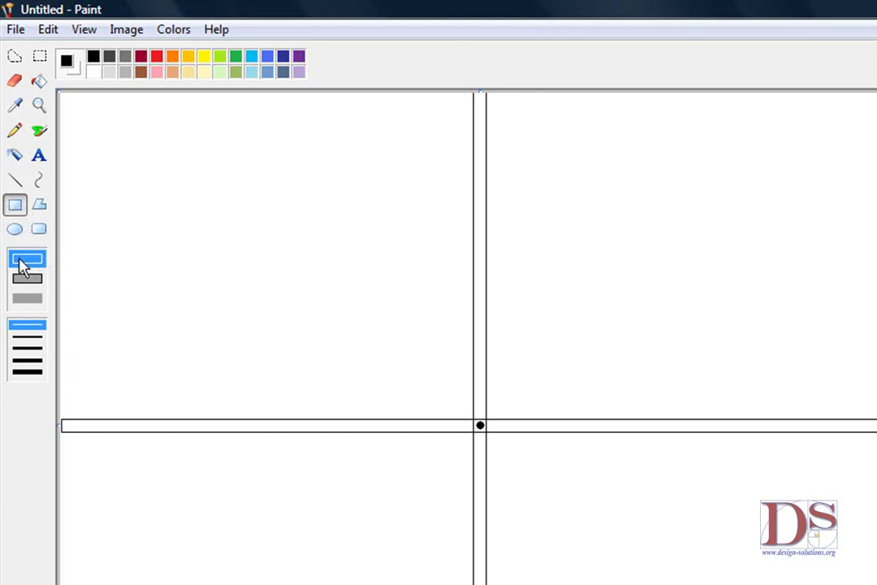
click(16, 180)
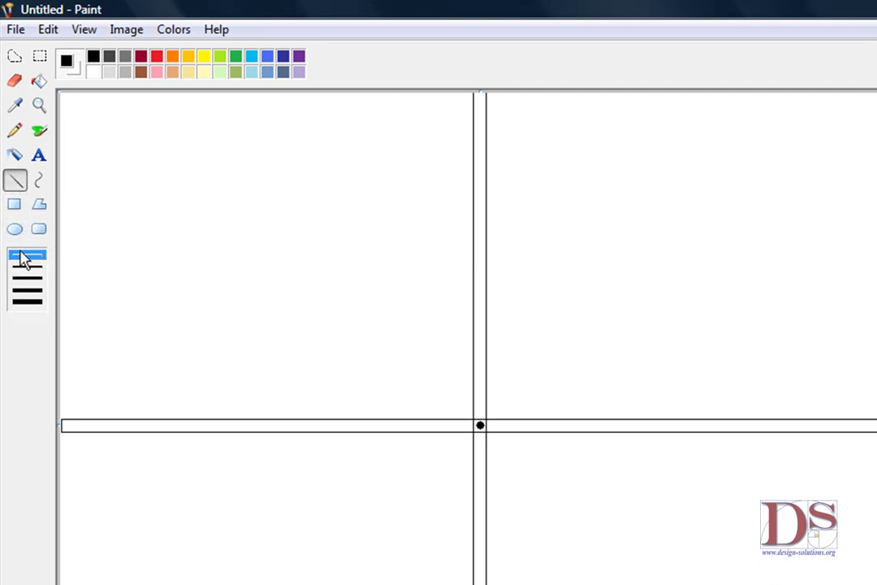
click(26, 278)
click(16, 206)
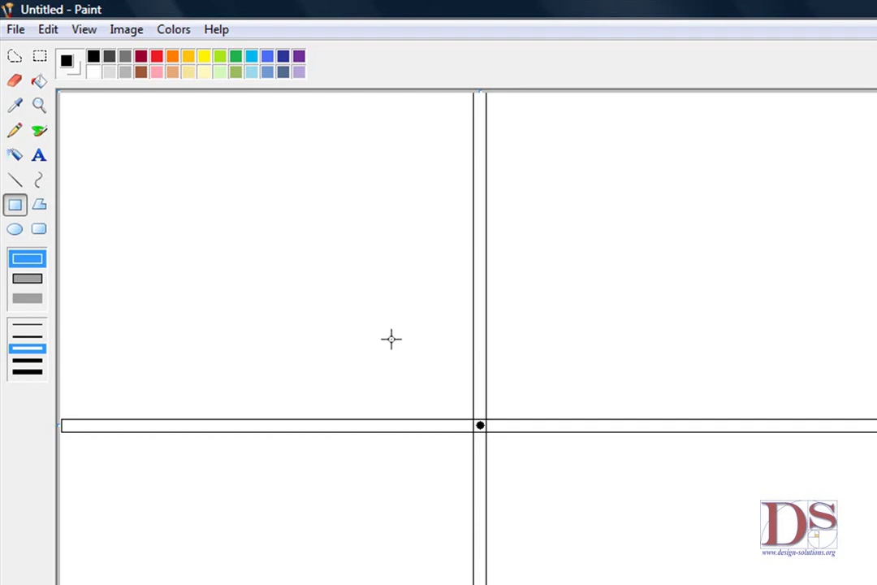
drag(391, 339, 311, 255)
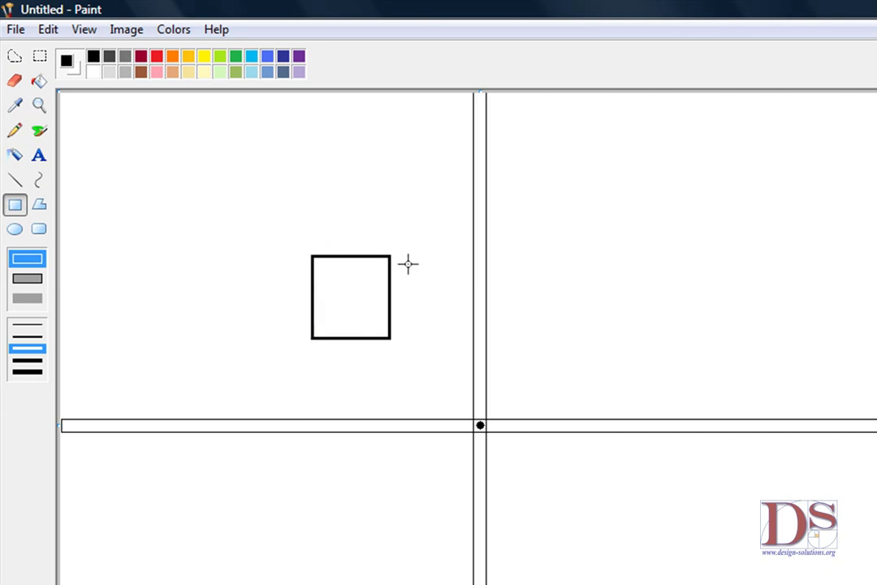
drag(379, 113, 444, 222)
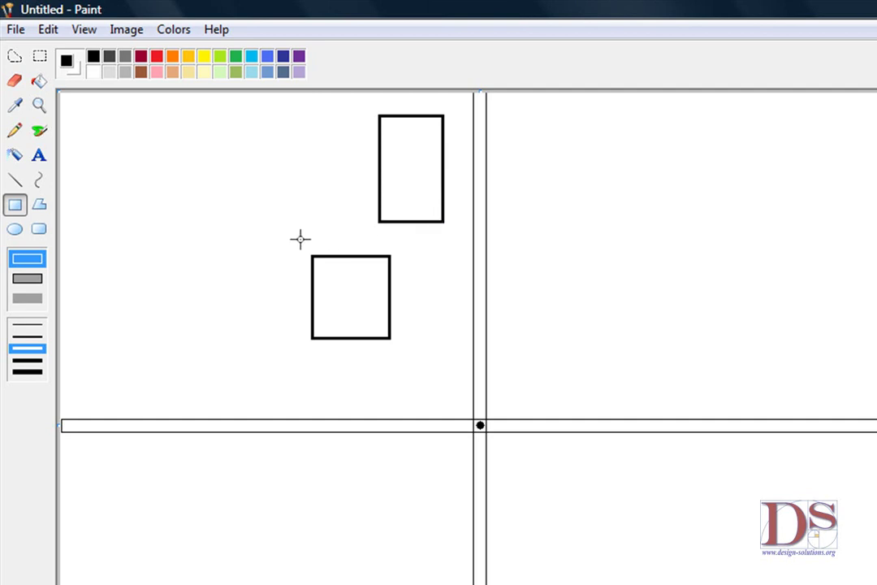
drag(328, 234, 209, 110)
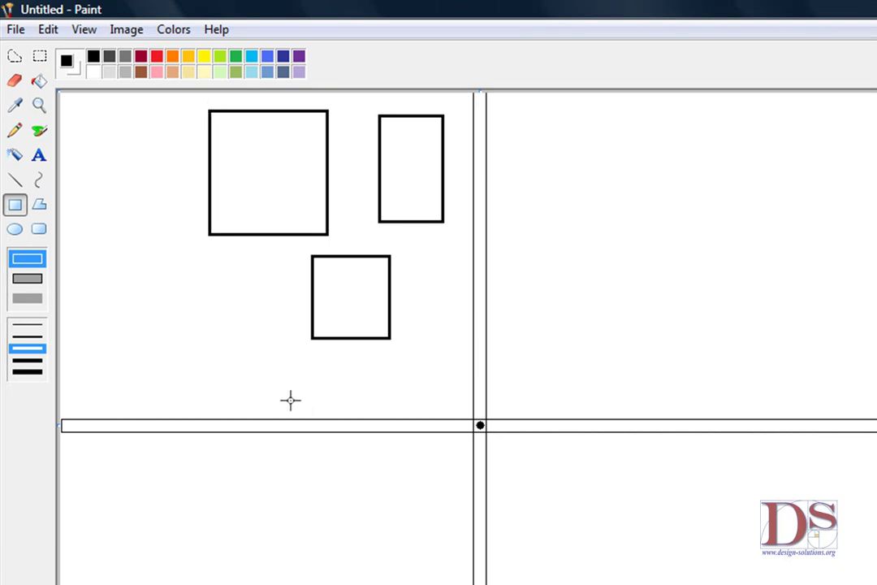
drag(289, 391, 157, 278)
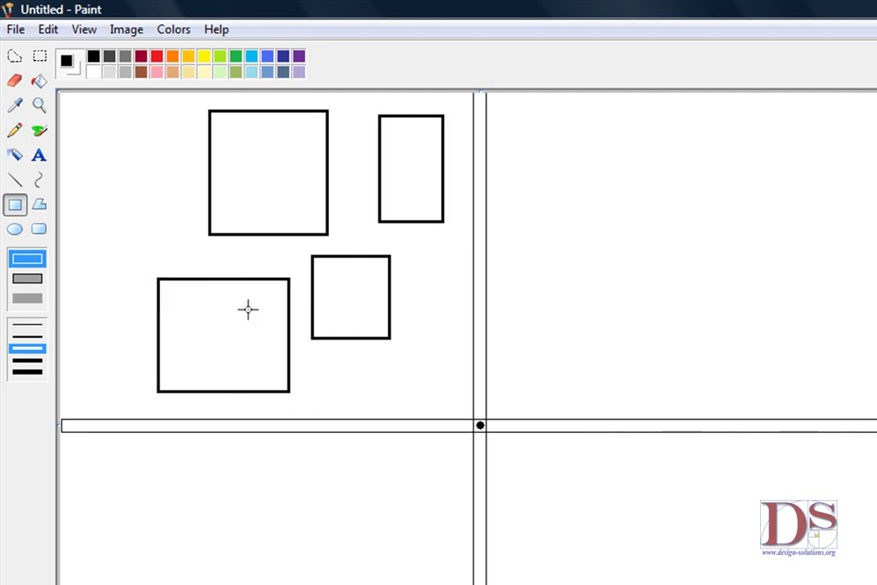
Draw lines of the thinnest width from the centre dot to both bottom corners of the lower-left rectangle
click(16, 180)
click(25, 255)
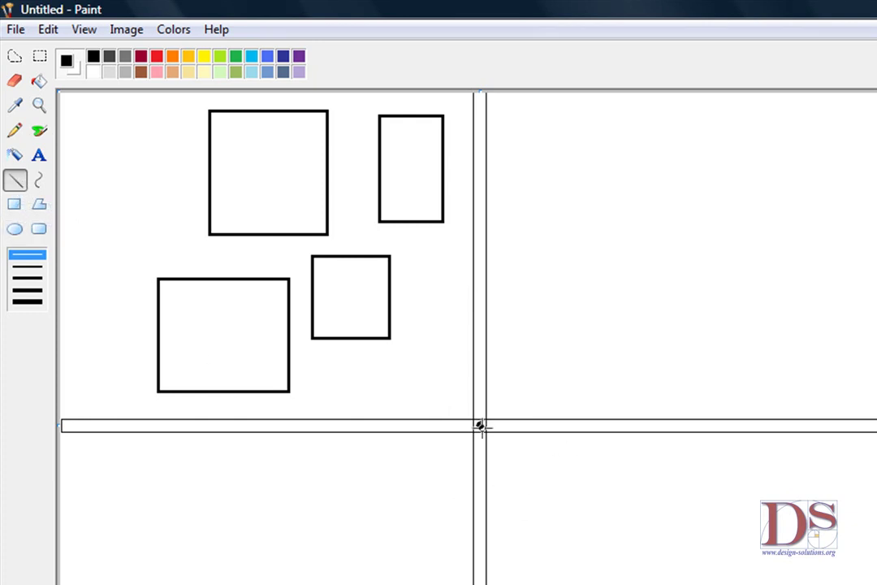
drag(479, 424, 157, 394)
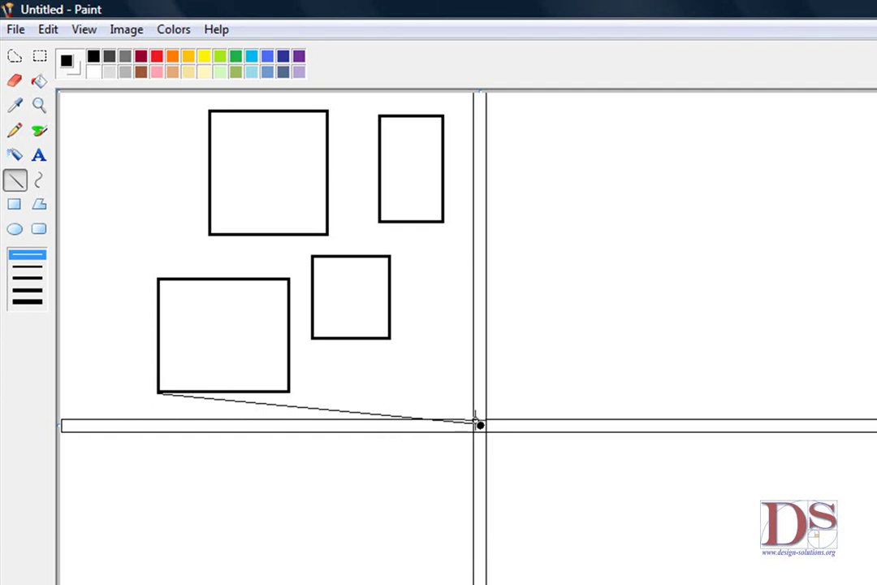
drag(480, 423, 289, 394)
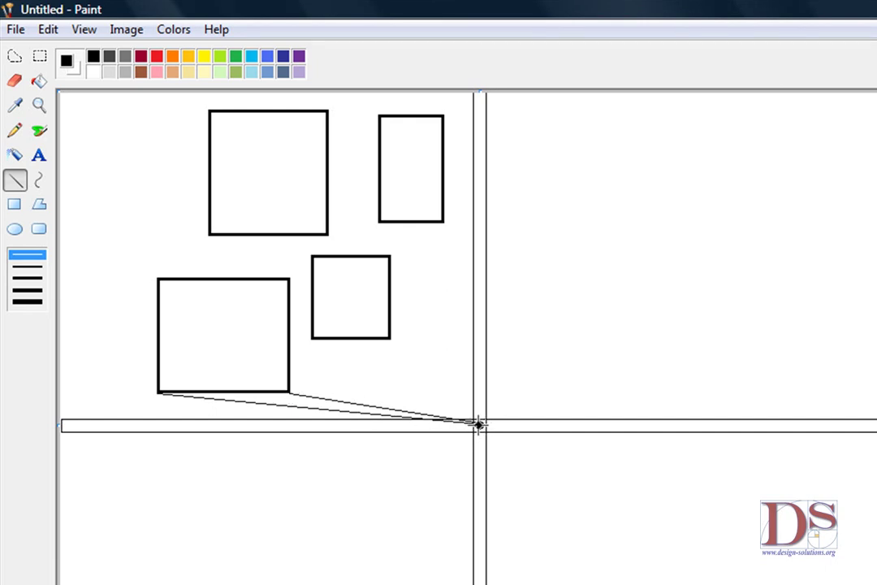
Draw lines from the centre dot to the small square's bottom and top-right corners and to the large upper square's bottom-right corner
drag(479, 423, 312, 339)
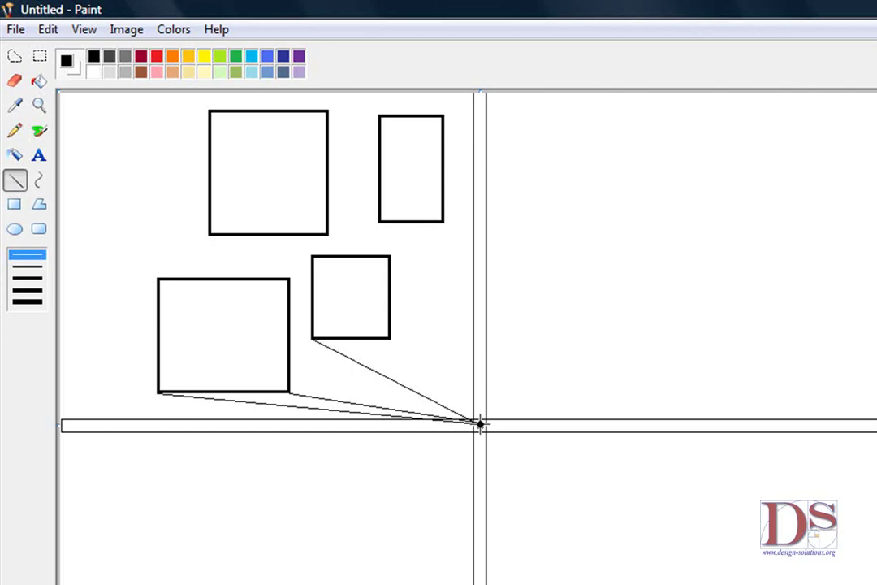
drag(480, 423, 390, 339)
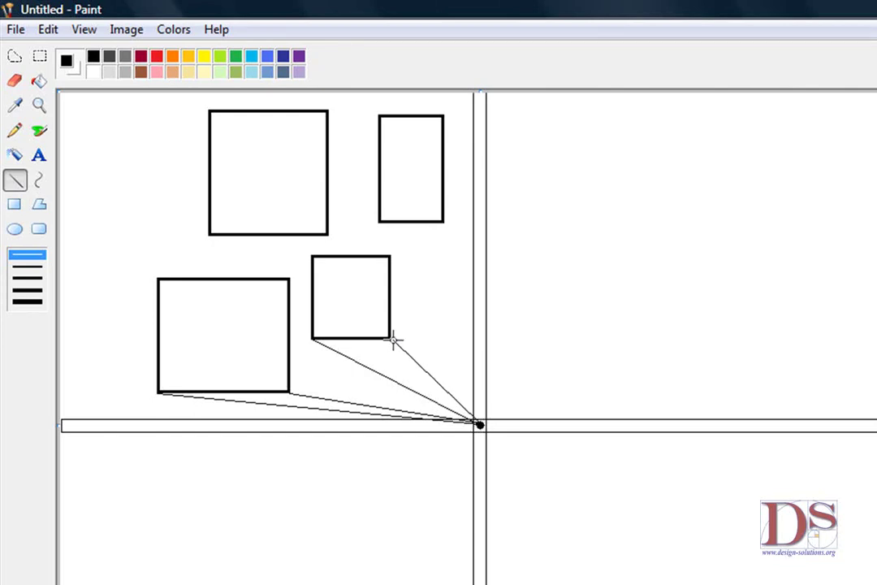
drag(480, 423, 389, 256)
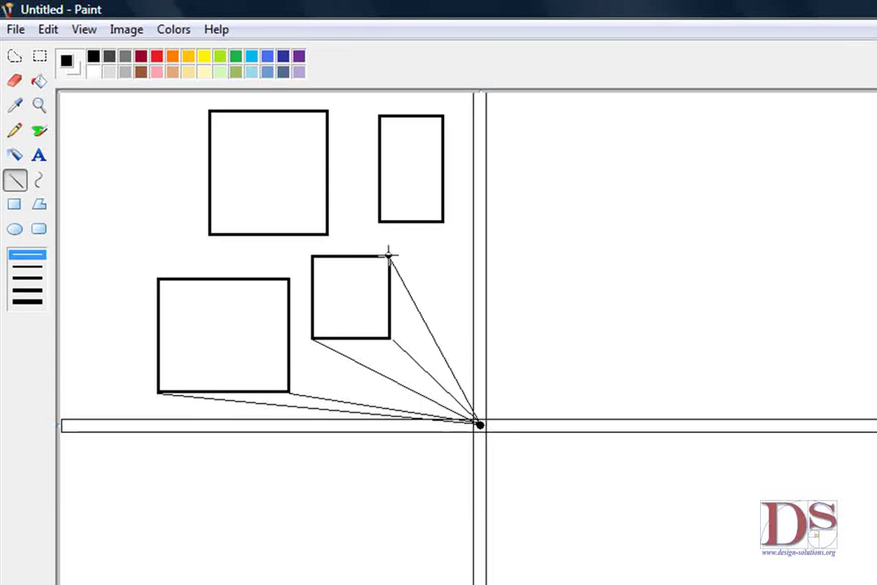
mouse_move(480, 423)
mouse_down()
mouse_move(392, 290)
mouse_move(326, 236)
mouse_up()
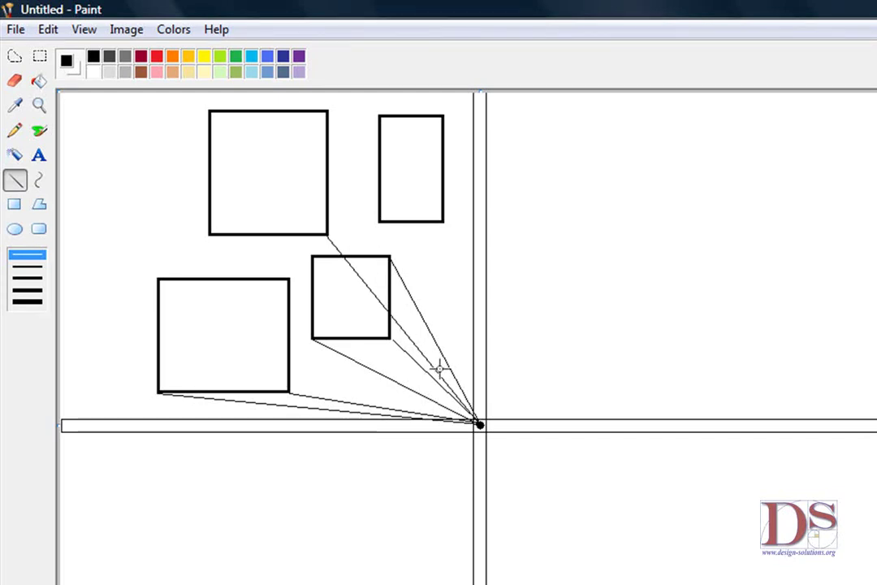
drag(479, 422, 328, 111)
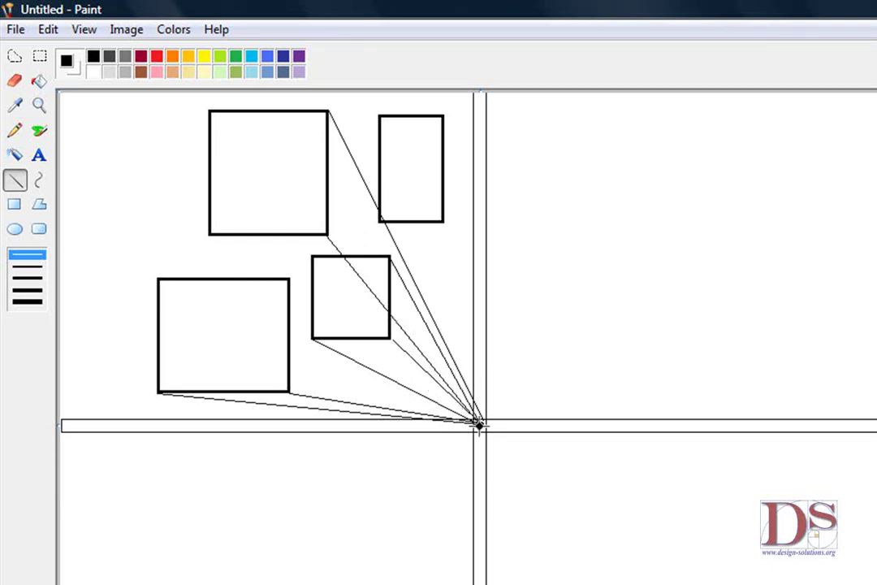
drag(479, 424, 313, 271)
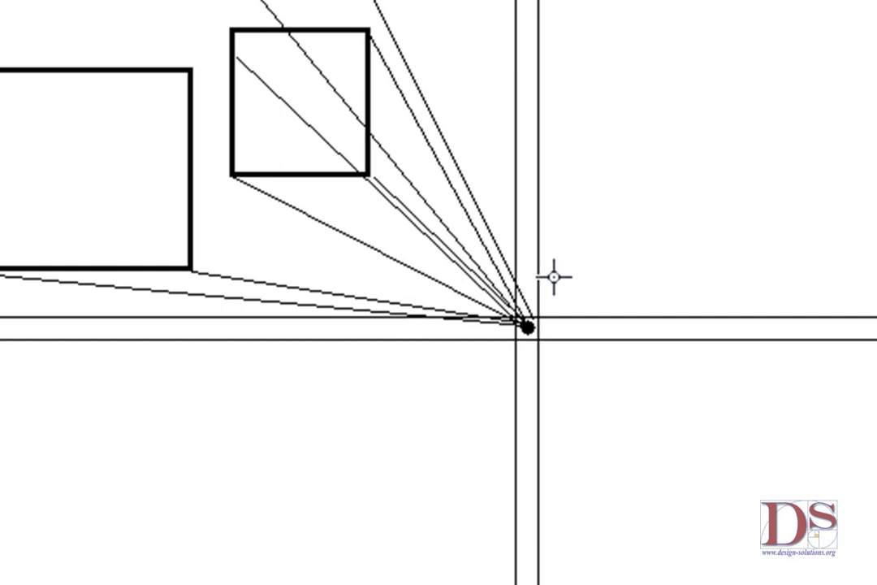
key(ctrl+z)
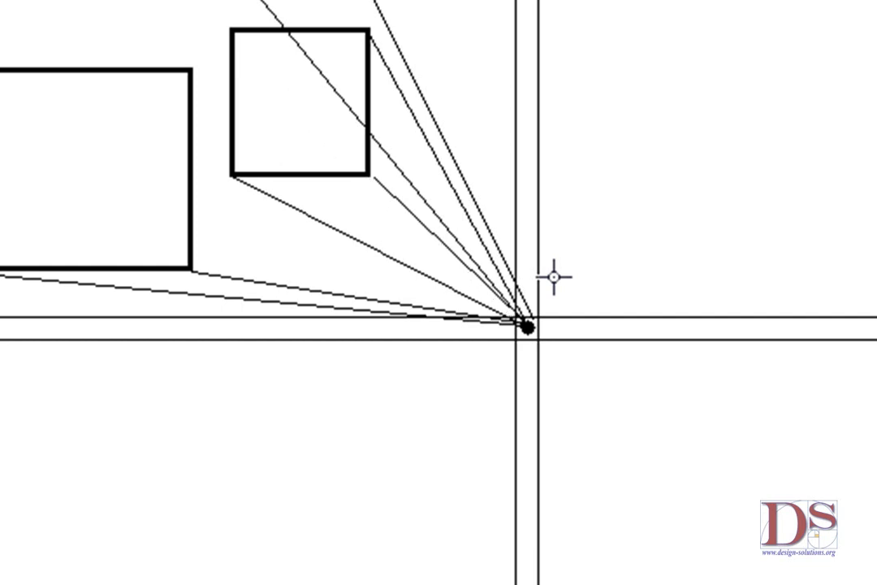
key(ctrl+z)
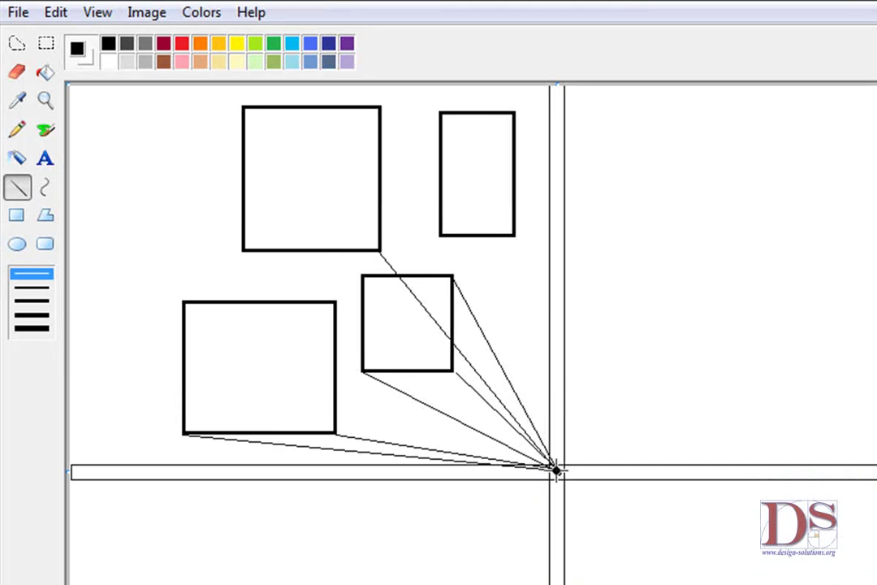
Draw lines from the dot to the large upper square's top-right and bottom-left corners and to the lower-left rectangle's top-right corner
drag(555, 469, 378, 105)
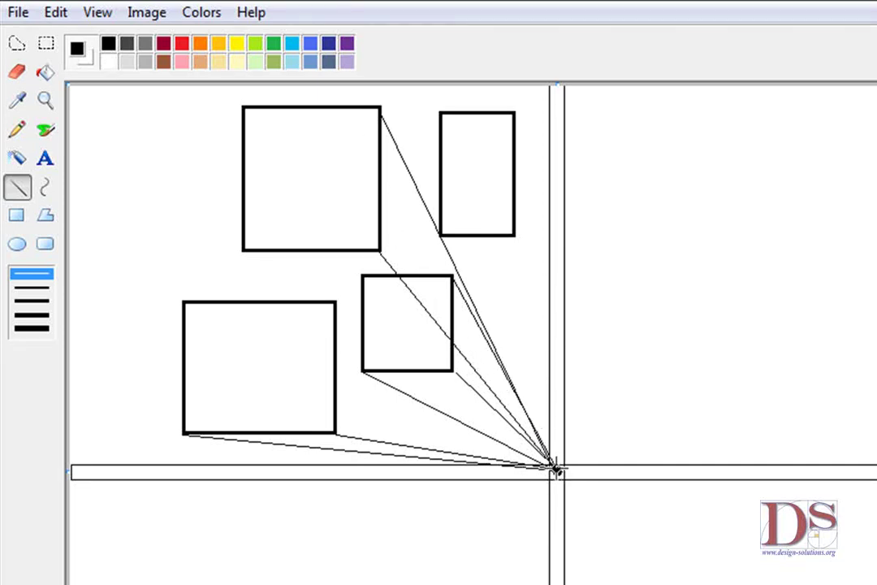
drag(555, 470, 244, 251)
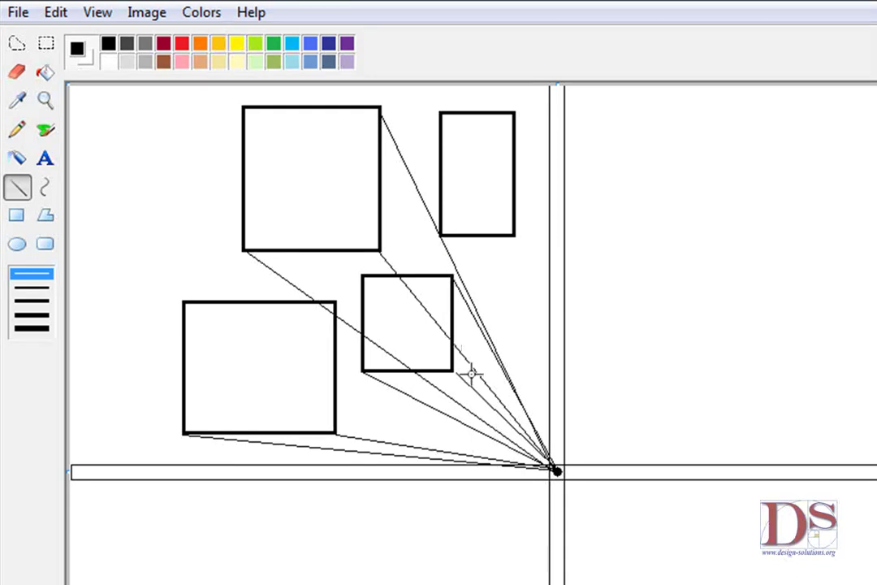
drag(555, 469, 333, 300)
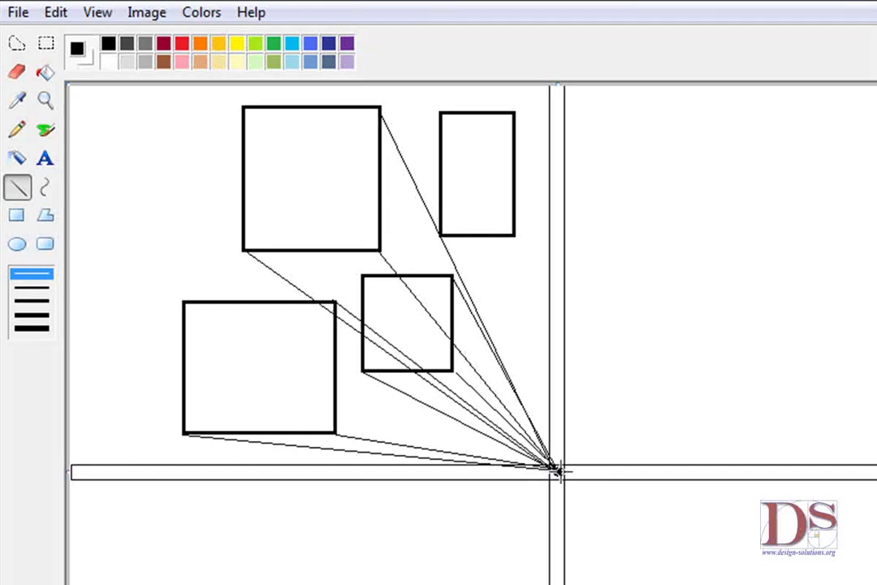
Draw lines from the centre dot to both bottom corners and the top-right corner of the tall narrow rectangle
drag(555, 469, 440, 236)
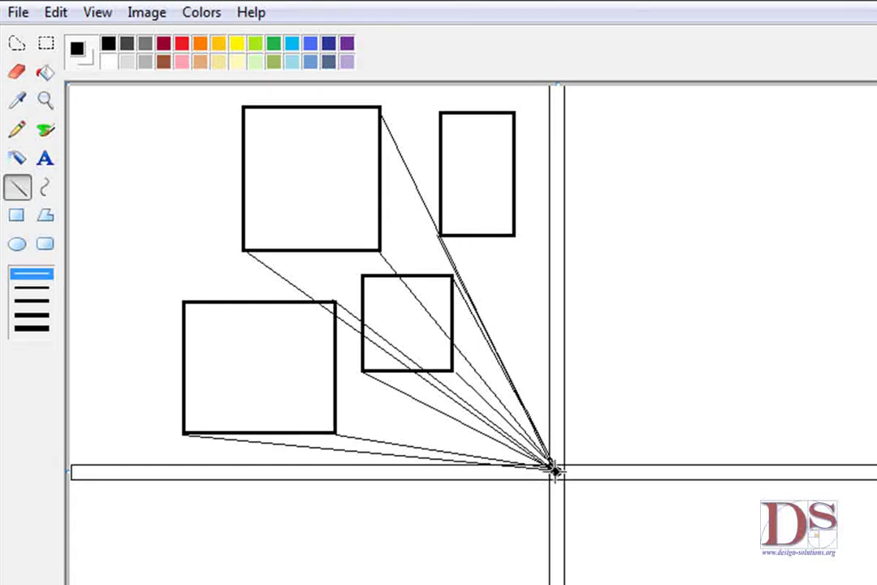
drag(556, 469, 514, 236)
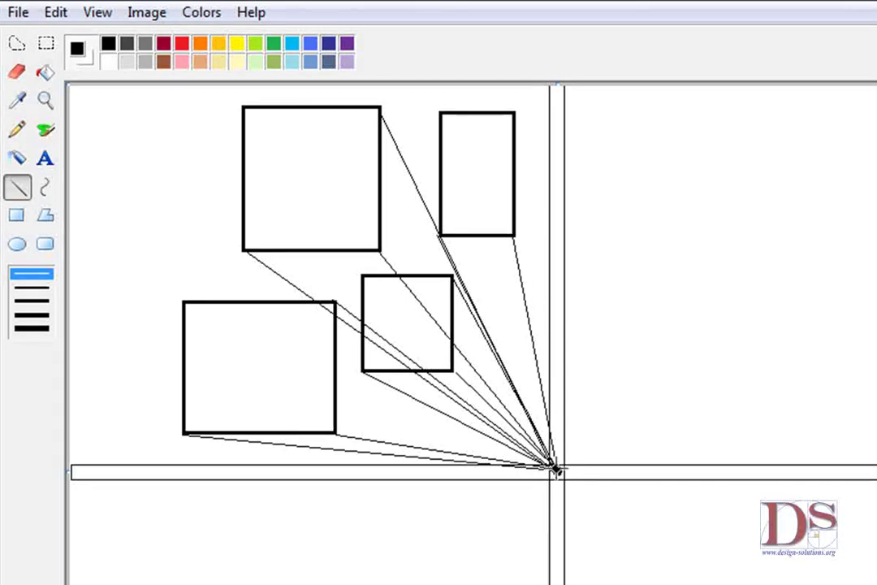
drag(556, 468, 514, 113)
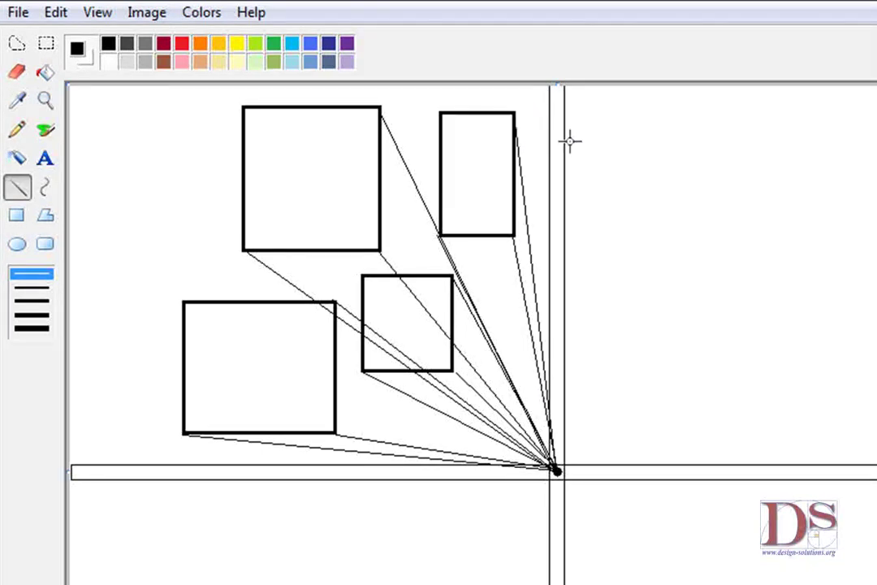